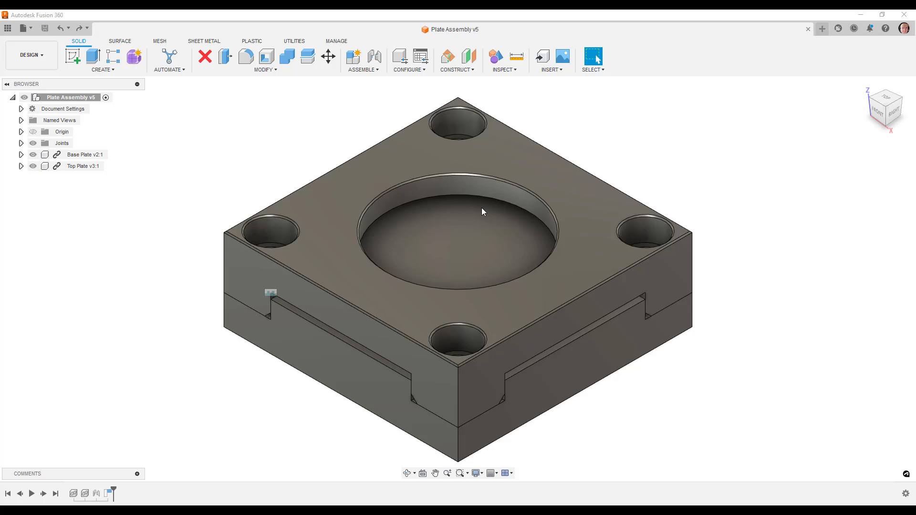
- Open the INSERT menu in the toolbar
left_click(558, 70)
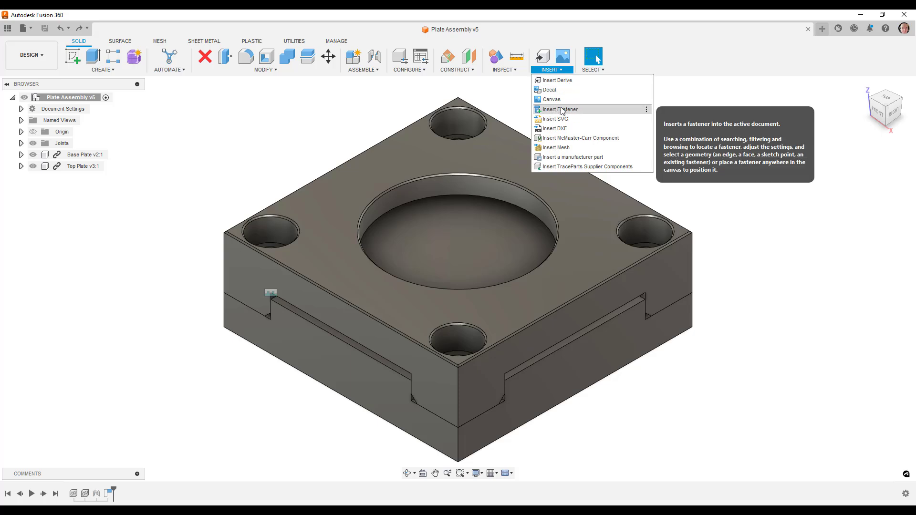
- Open Insert Fastener, filter to ISO / Metric, and expand Bolts And Screws > Socket Head
left_click(577, 113)
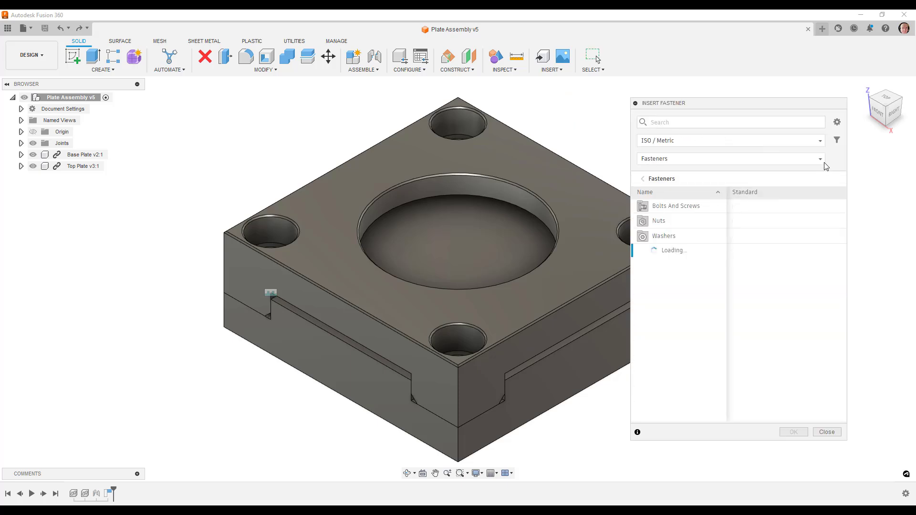
left_click(821, 141)
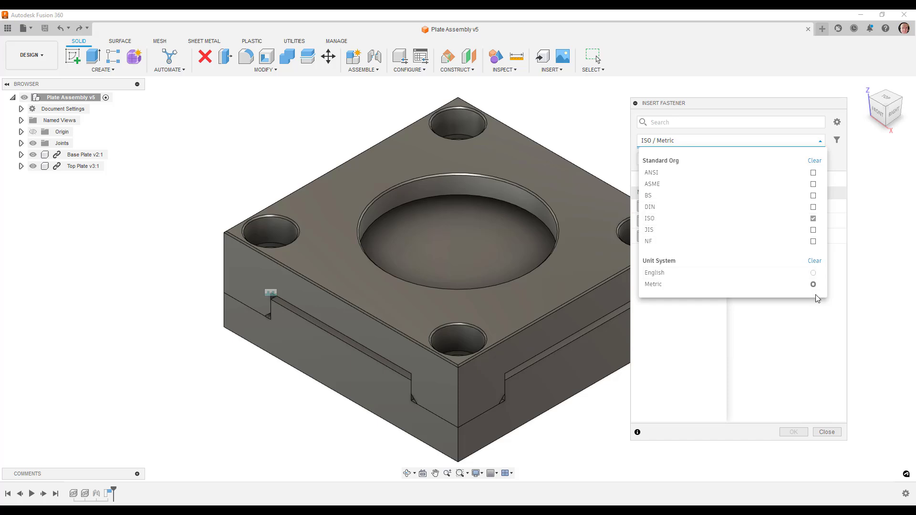
left_click(845, 231)
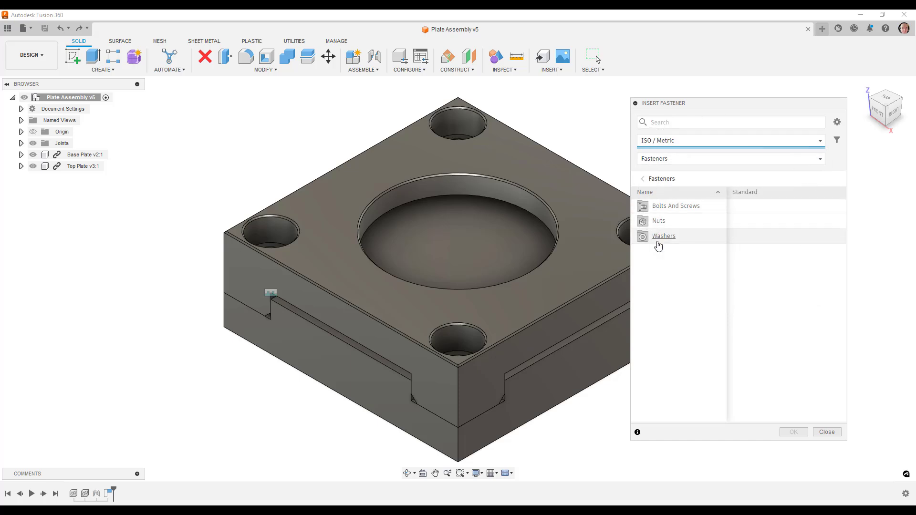
left_click(666, 206)
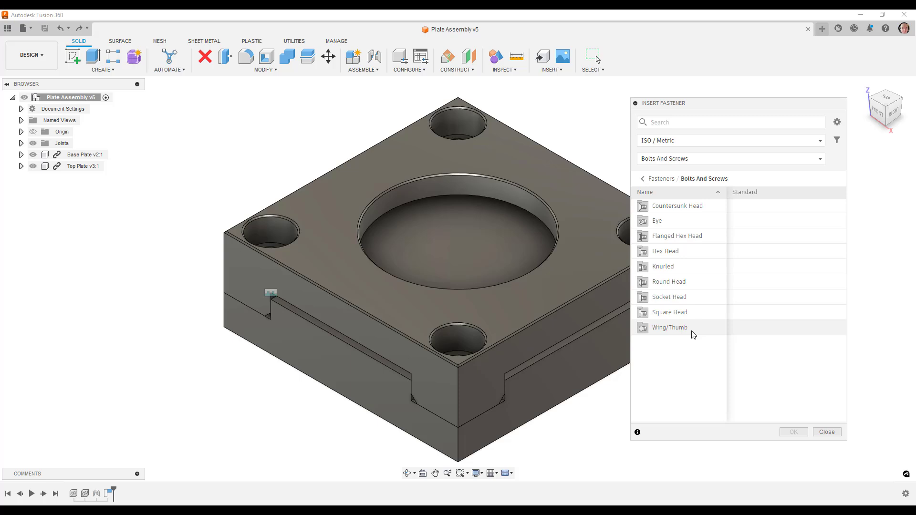
left_click(675, 301)
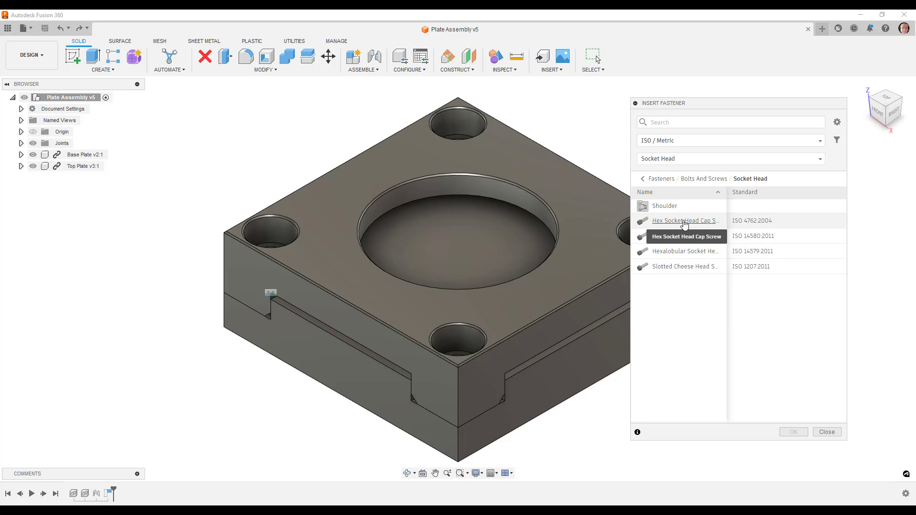
- Place a Hex Socket Head Cap Screw in the top-left hole, seated on the plate's top face
left_click(685, 222)
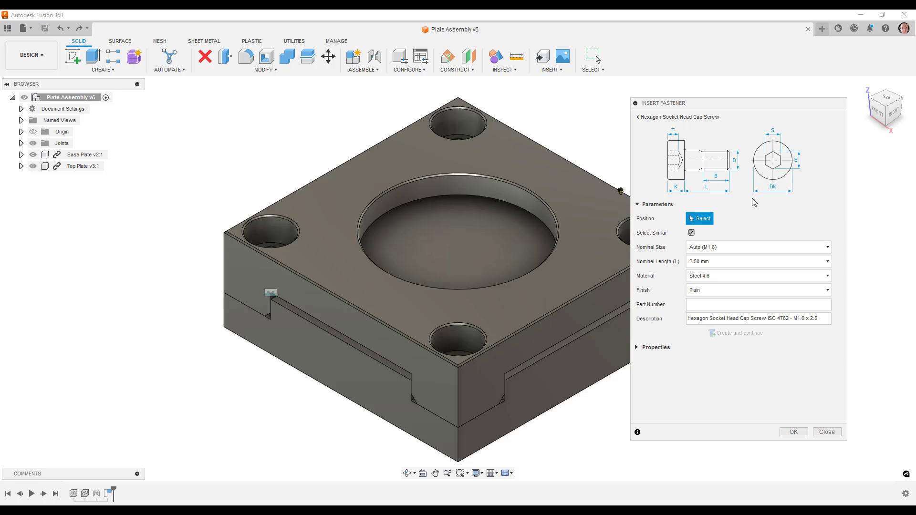
left_click(273, 234)
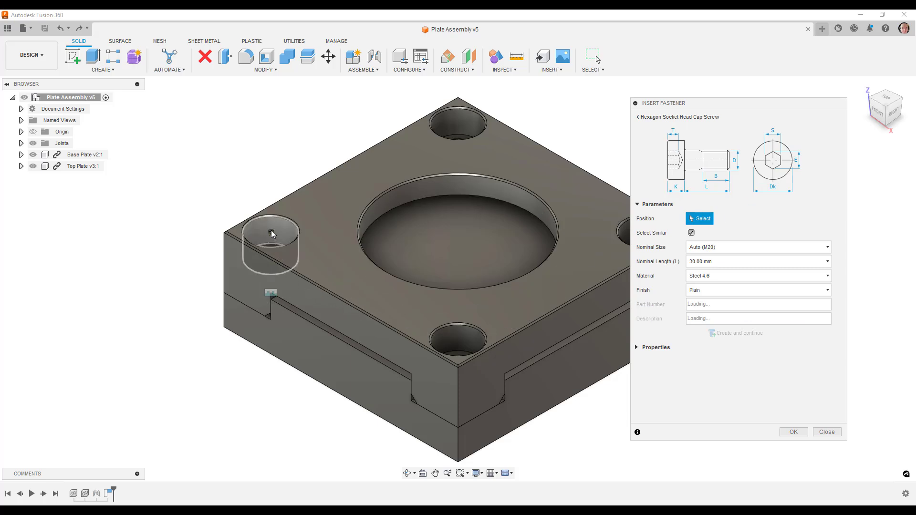
left_click(273, 234)
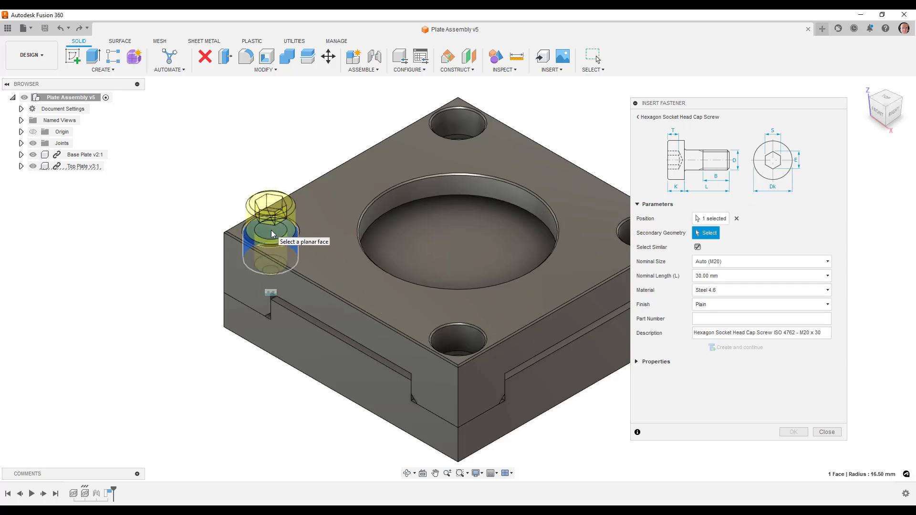
middle_click_drag(273, 234, 303, 240, "shift")
scroll(304, 240, "up", 8)
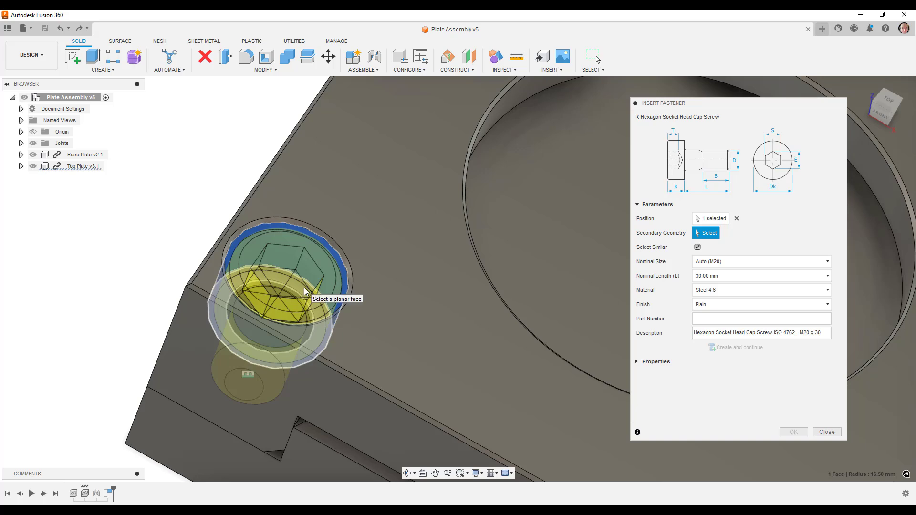
left_click(306, 291)
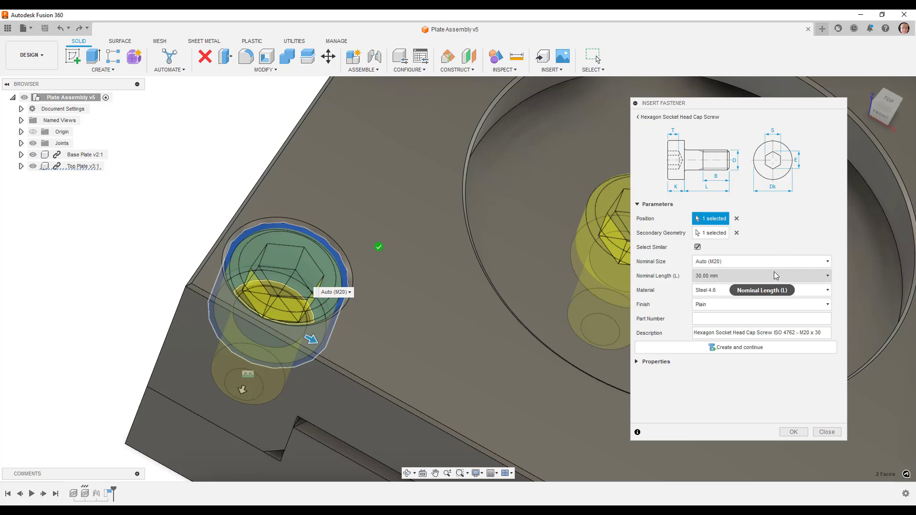
- Make the screw 100.00 mm Stainless Steel A2, Plain finish, part M20-100-SS, and create it
left_click(771, 277)
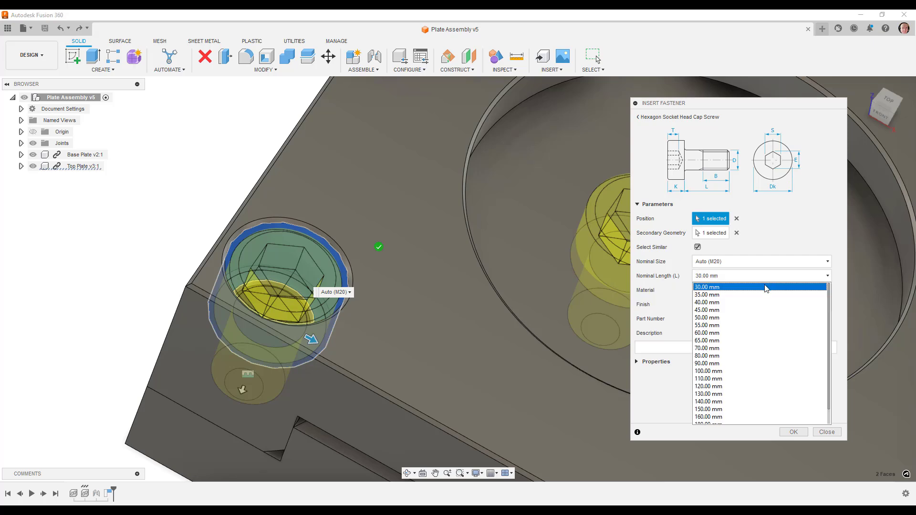
left_click(713, 371)
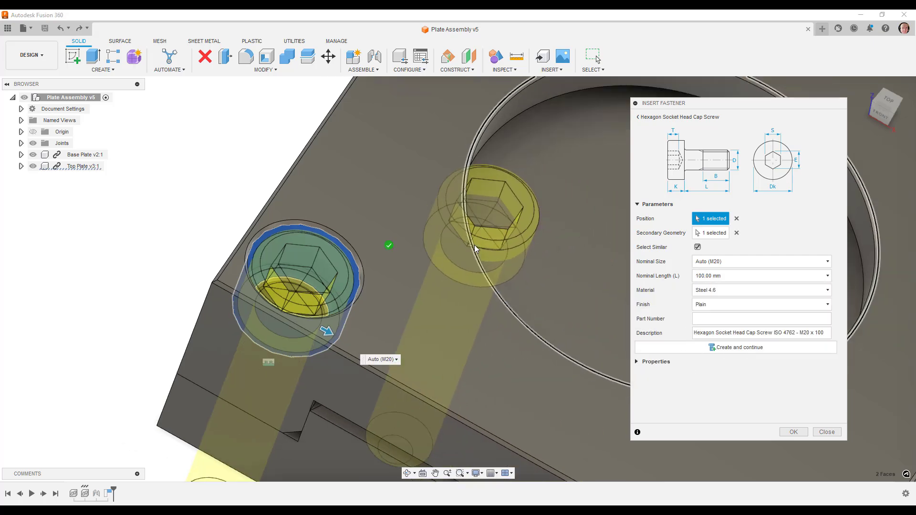
middle_click_drag(501, 248, 446, 217, "shift")
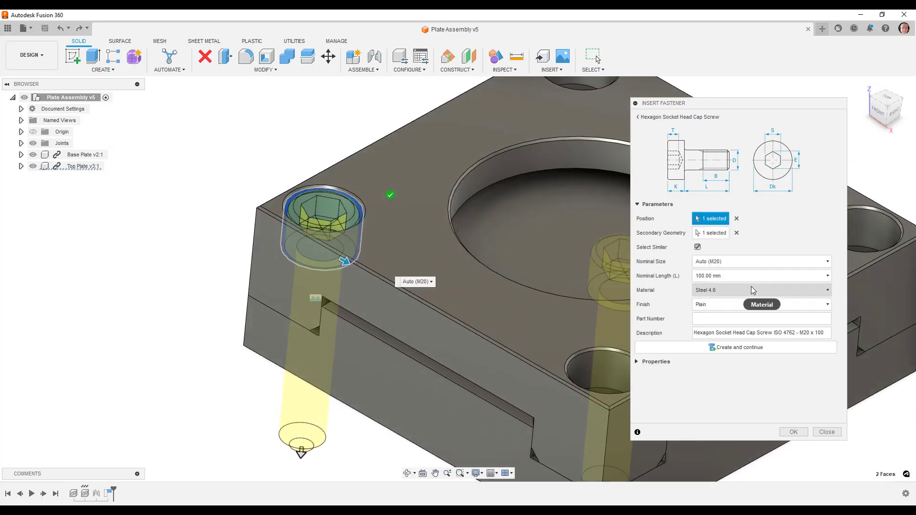
left_click(753, 290)
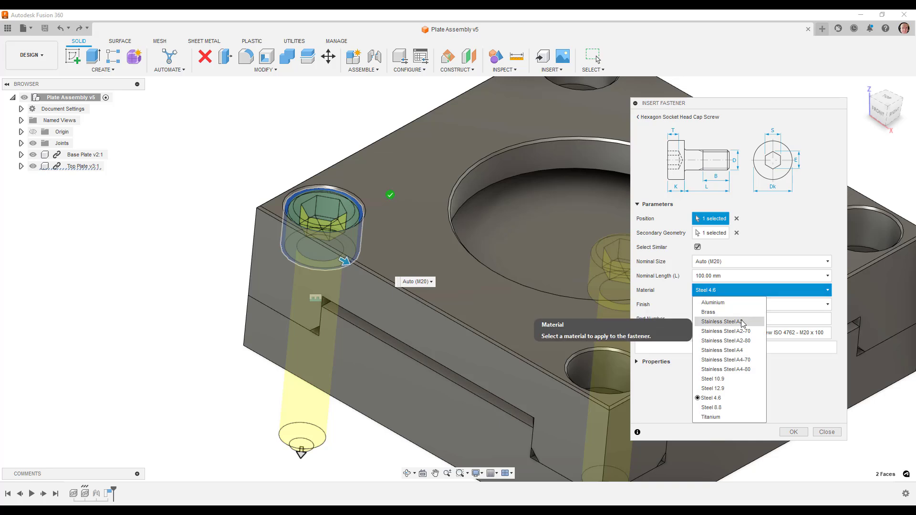
left_click(743, 322)
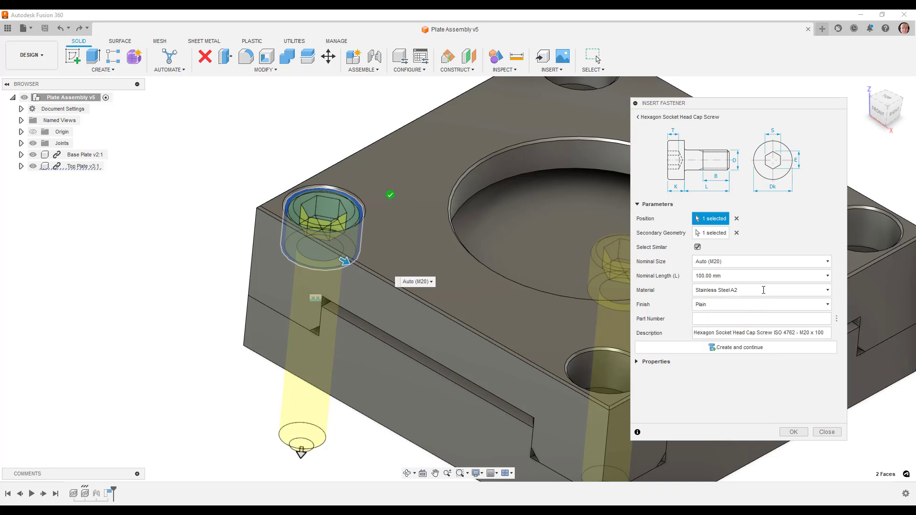
left_click(728, 305)
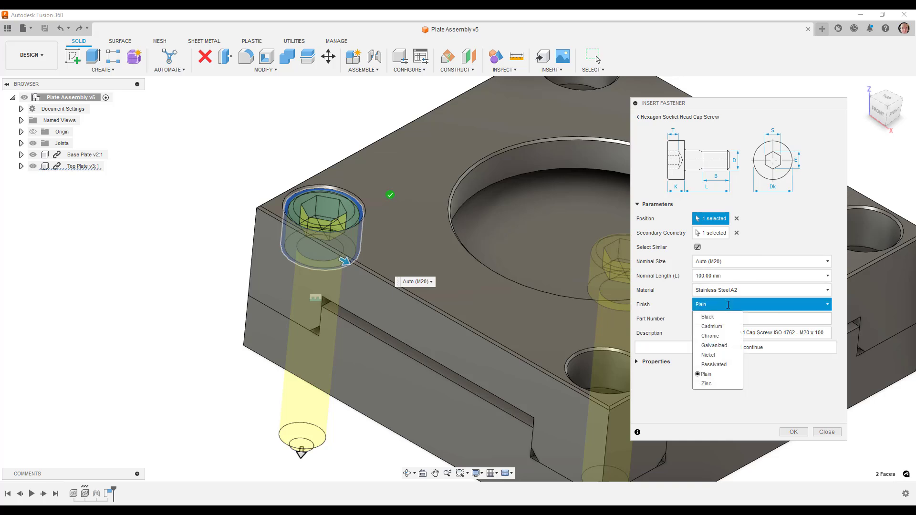
left_click(728, 305)
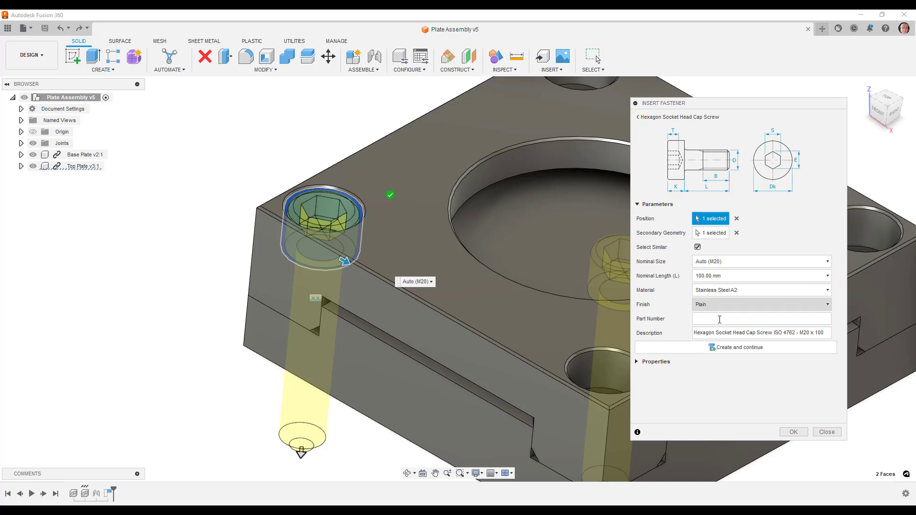
left_click(719, 320)
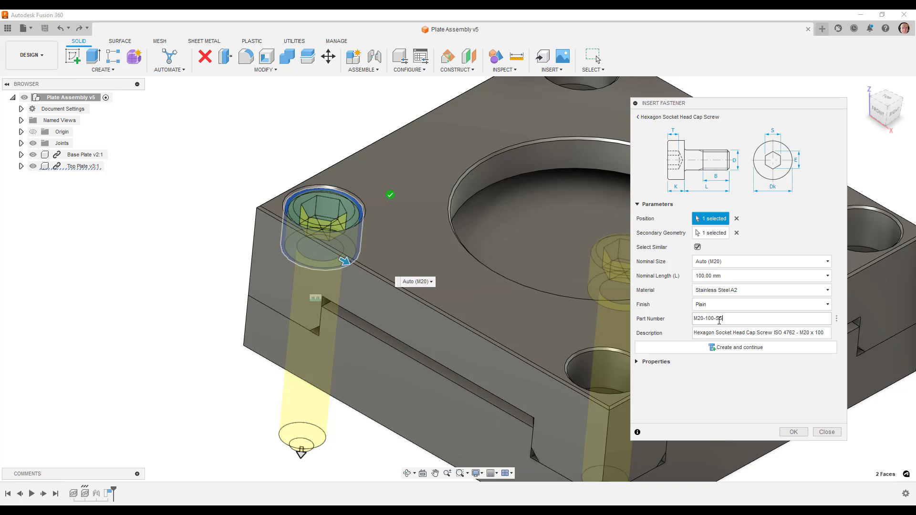
left_click(761, 349)
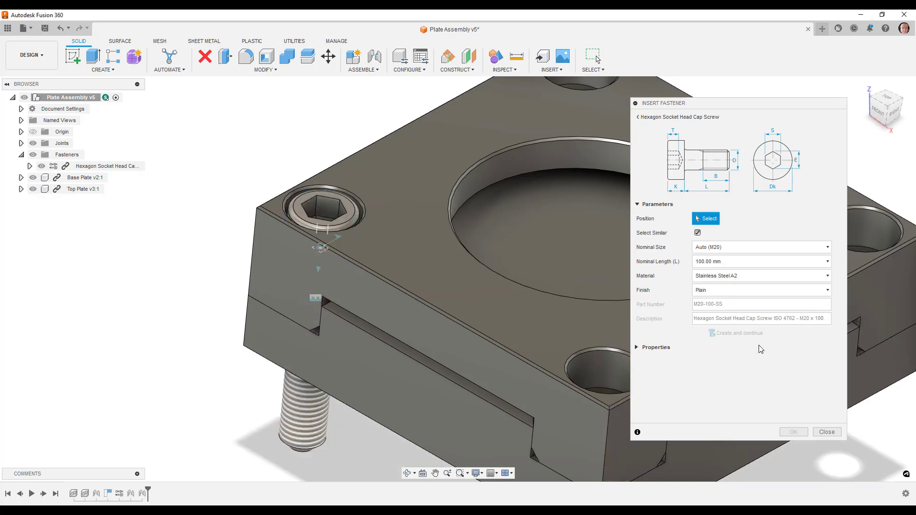
- Close the fastener panel, reopen Insert Fastener and browse to Washers > Plain
left_click(827, 432)
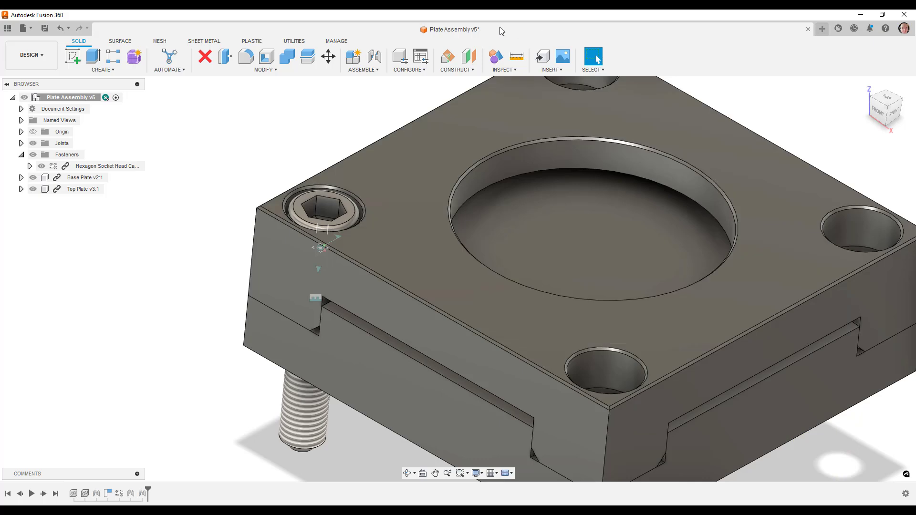
middle_click_drag(415, 244, 419, 148, "shift")
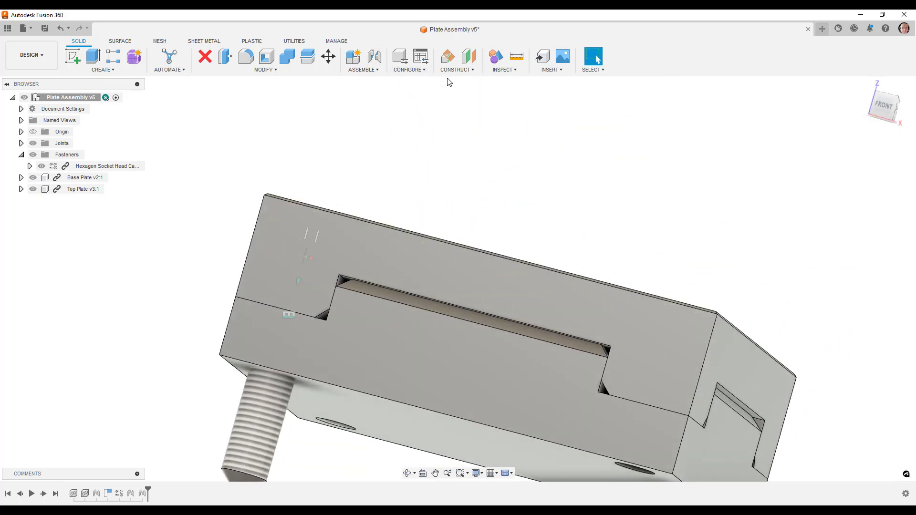
left_click(557, 70)
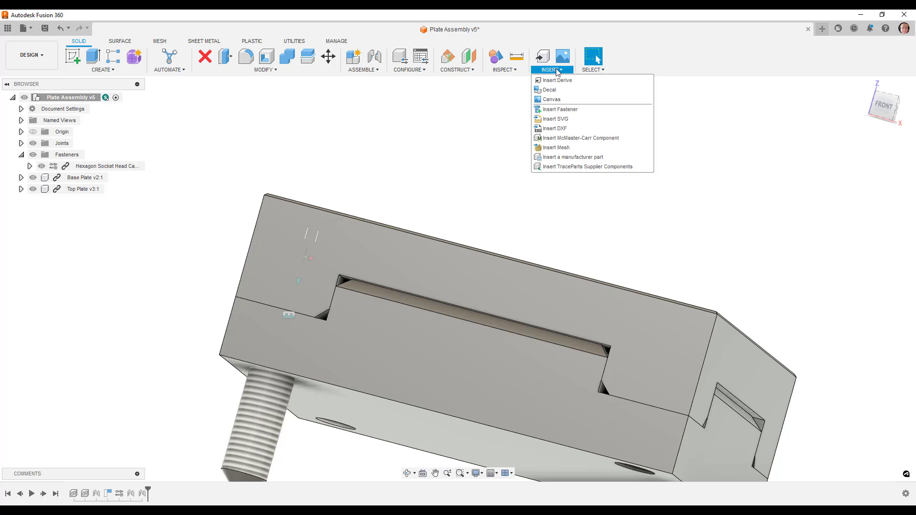
left_click(571, 110)
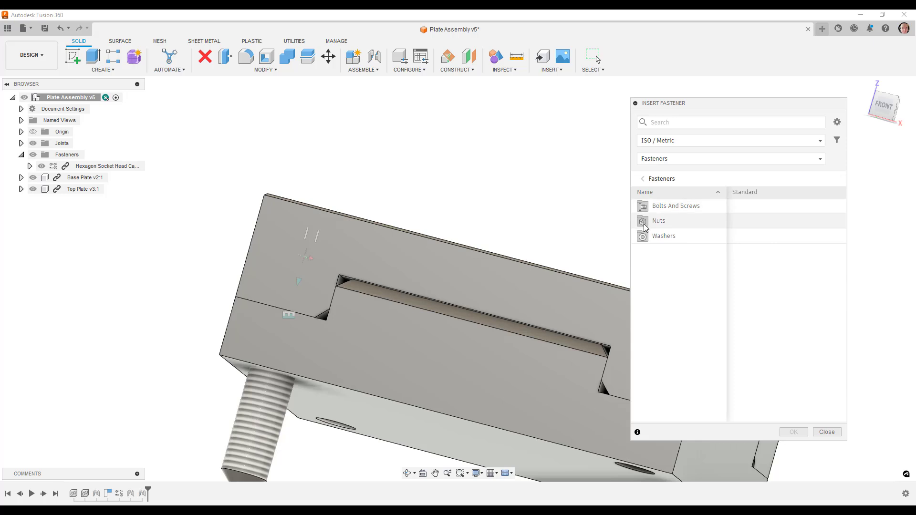
left_click(659, 237)
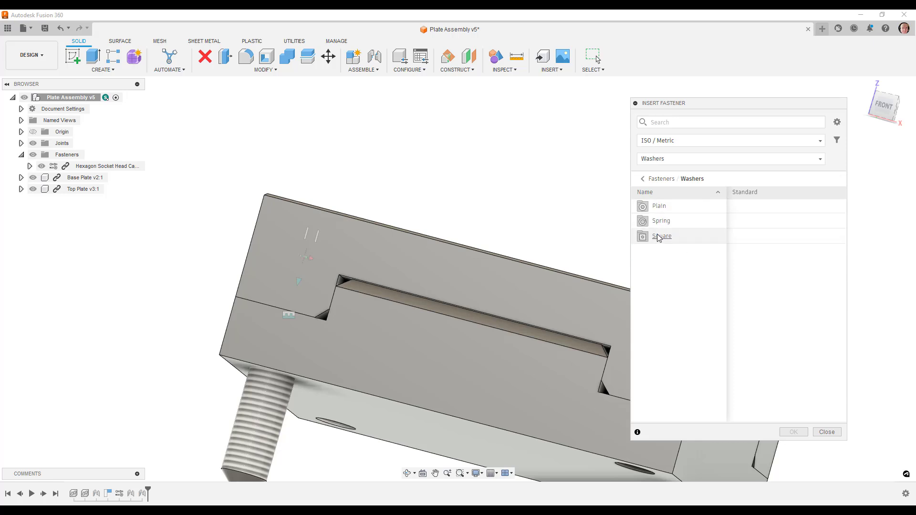
left_click(661, 209)
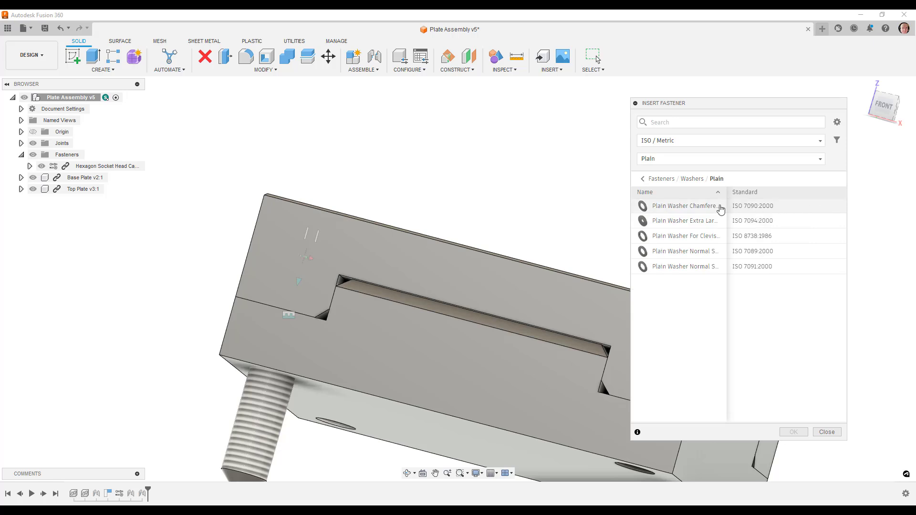
- Add a Plain Washer Chamfered ISO 7090 on the bolt shank against the plate face, part WS-M20
left_click(705, 207)
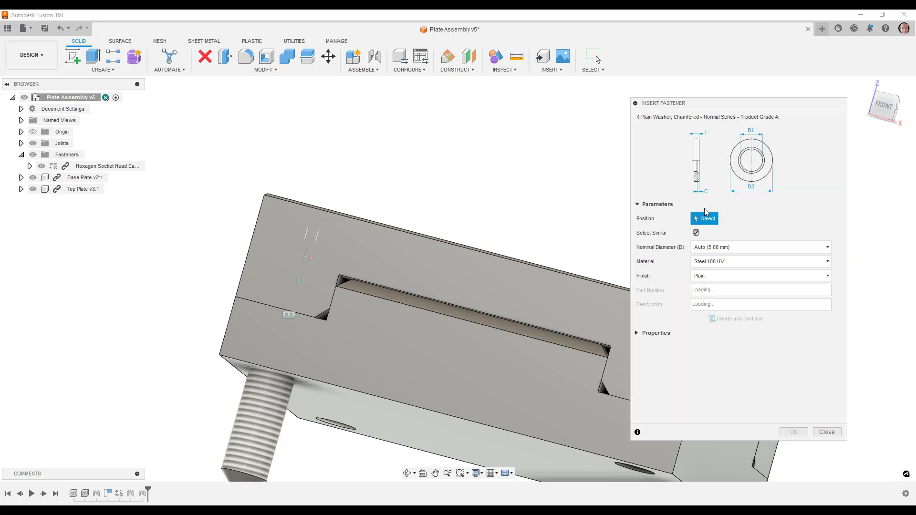
middle_click_drag(578, 279, 279, 433, "shift")
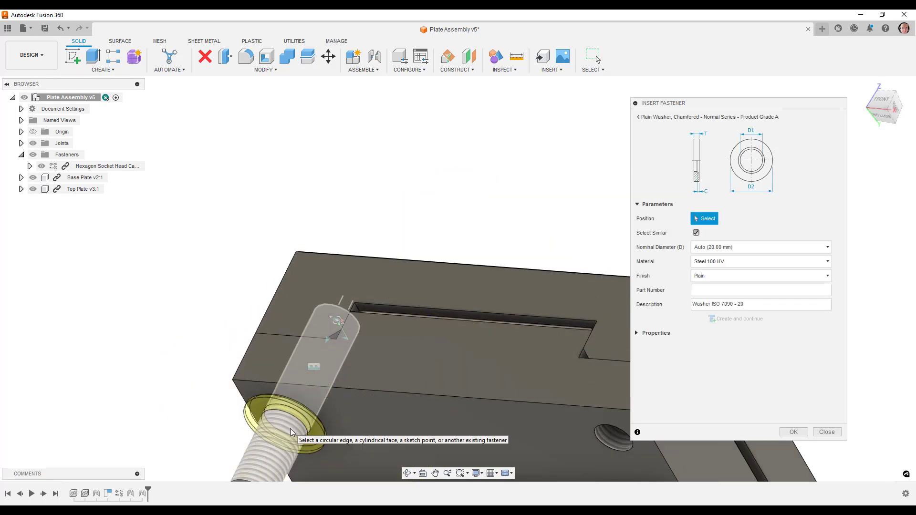
left_click(283, 443)
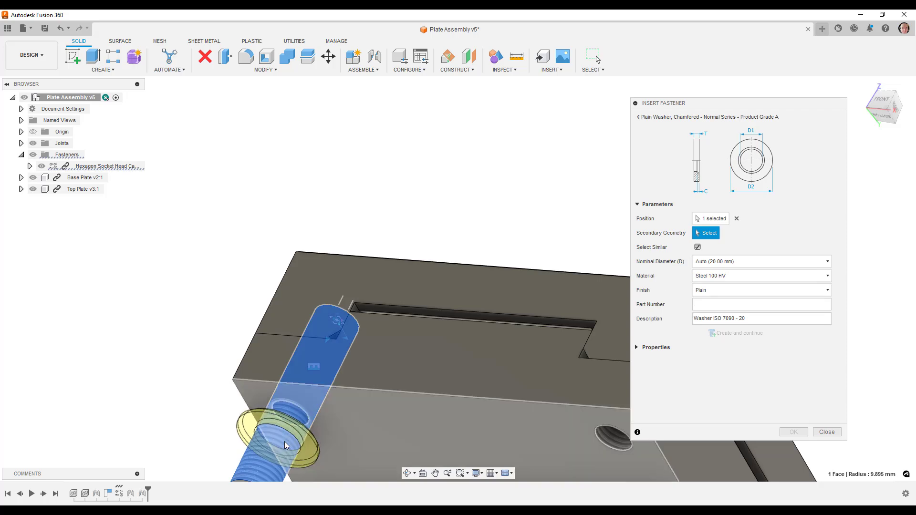
left_click(376, 421)
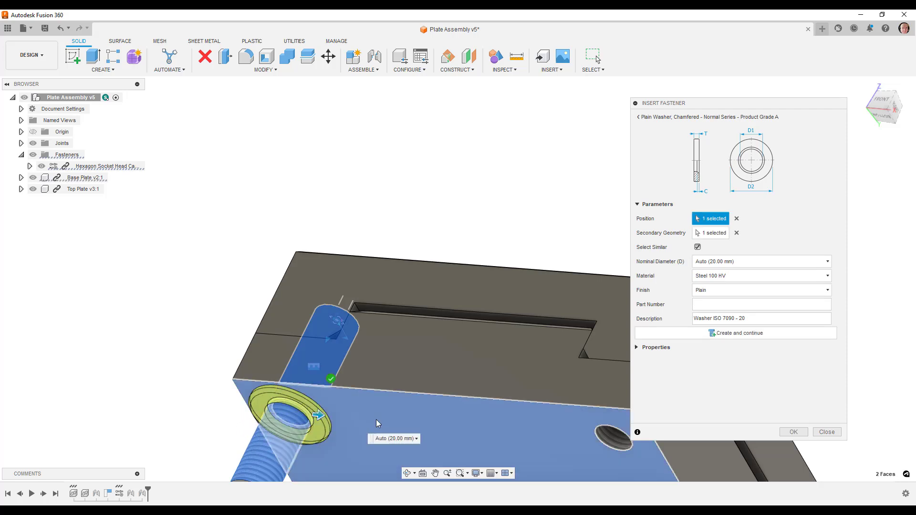
left_click(714, 301)
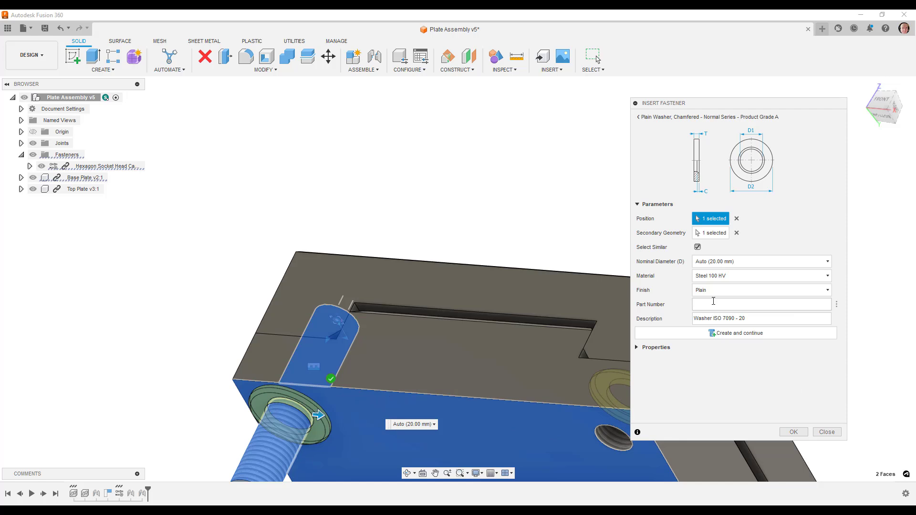
type("M20")
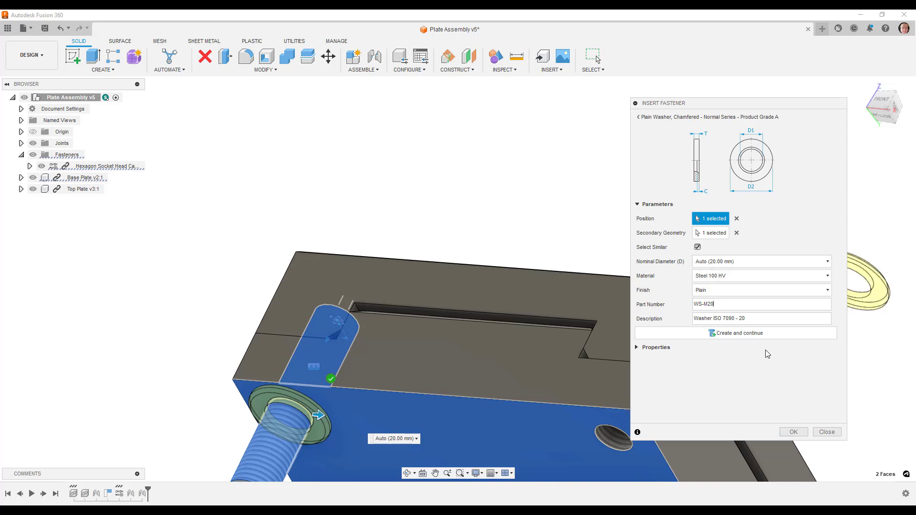
left_click(761, 335)
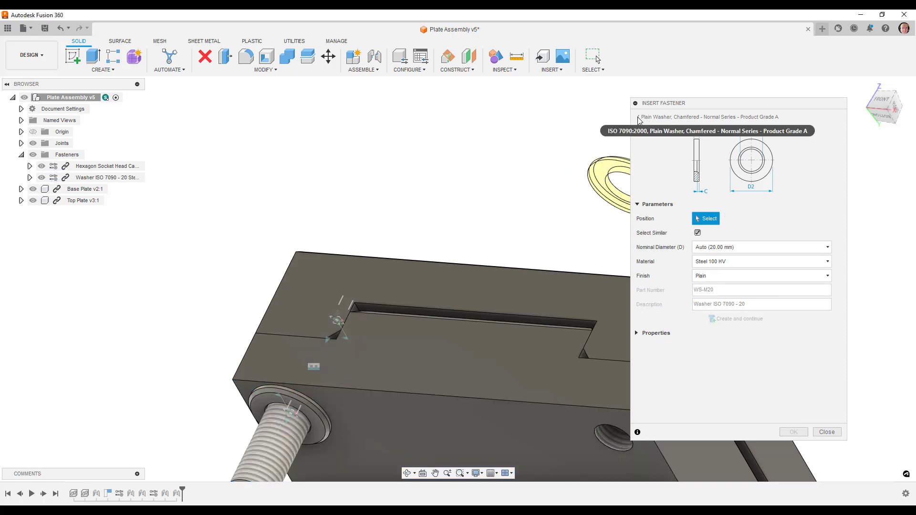
left_click(827, 432)
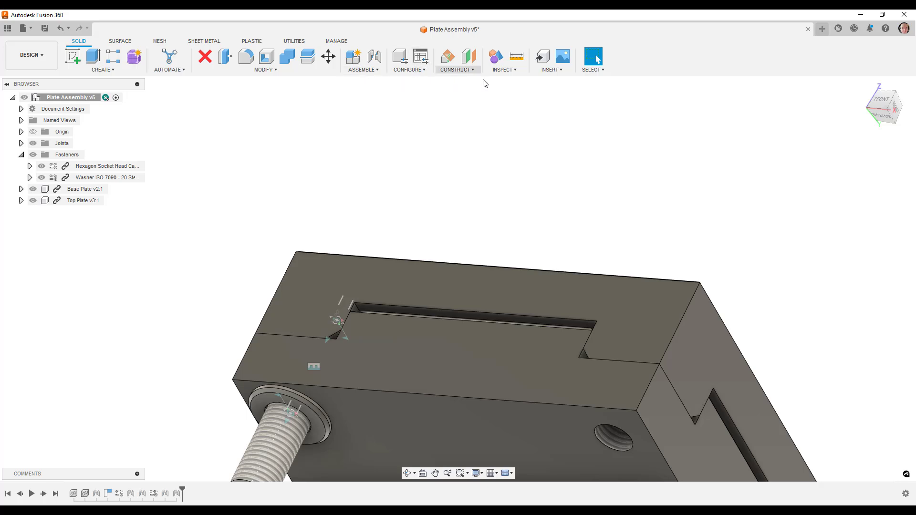
- Reopen Insert Fastener and pick Nuts > Hex > Hex High Nut Style 2 A And B (ISO 4033:2012)
left_click(514, 73)
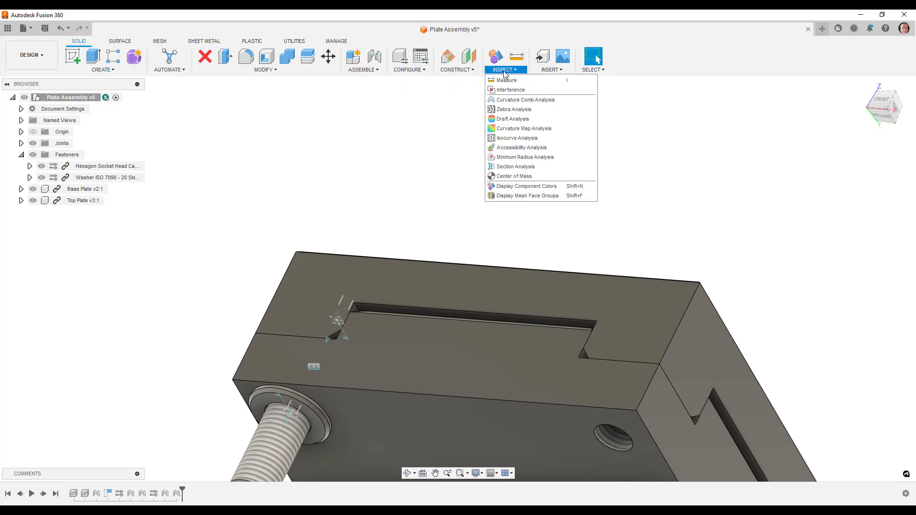
mouse_move(551, 71)
left_click(558, 113)
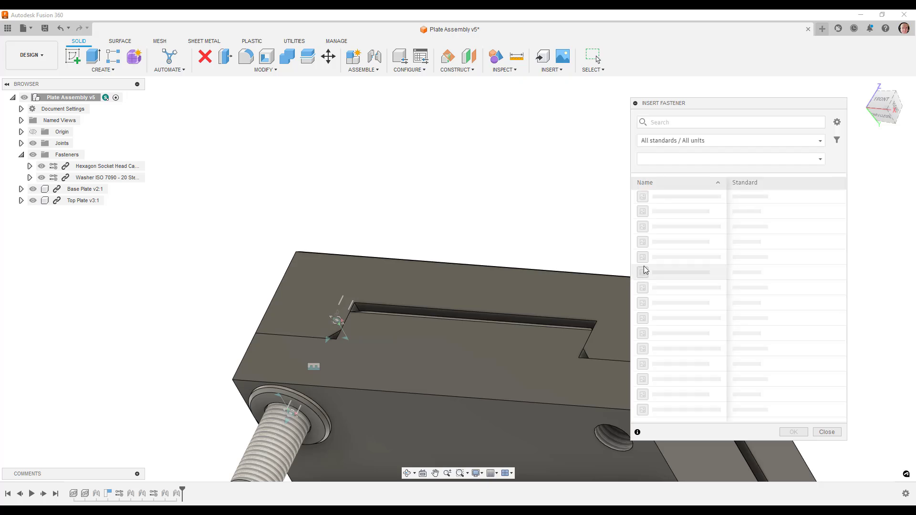
left_click(657, 222)
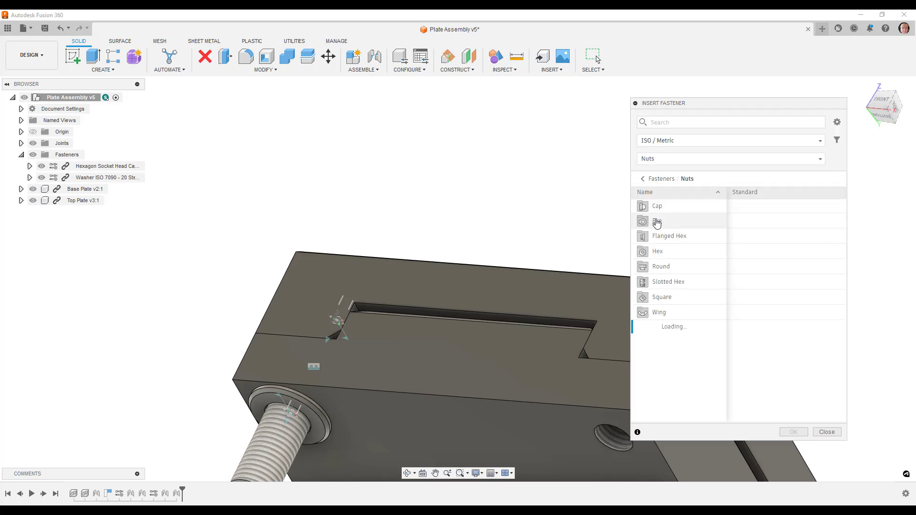
left_click(660, 252)
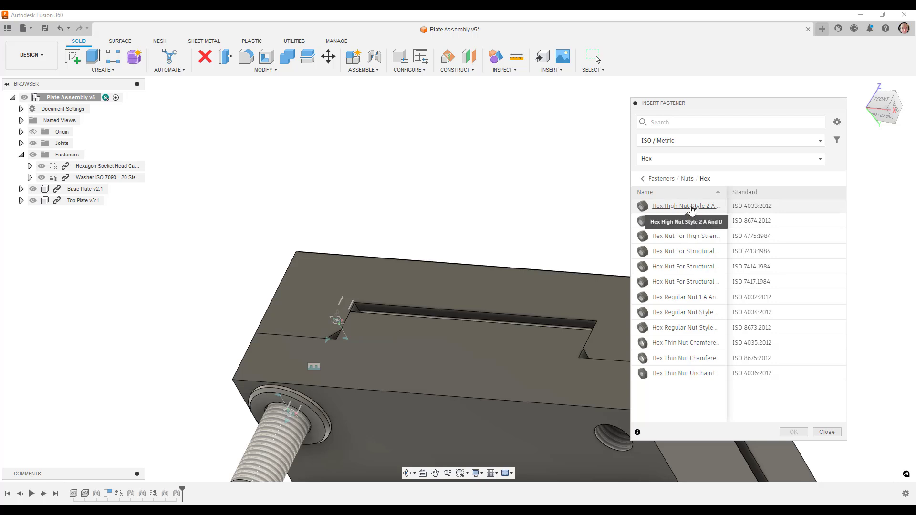
left_click(693, 207)
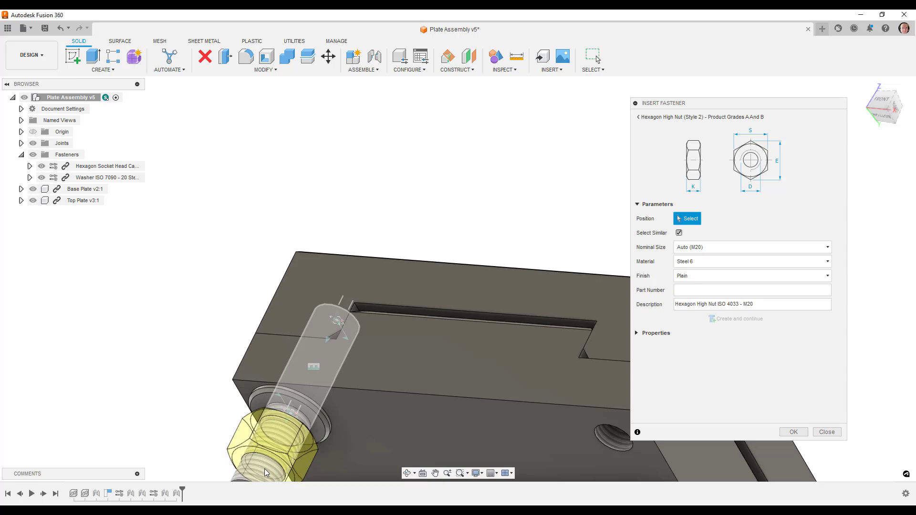
- Seat the M20 high nut on the bolt shank against the washer, part NT-M20, and confirm
left_click(266, 472)
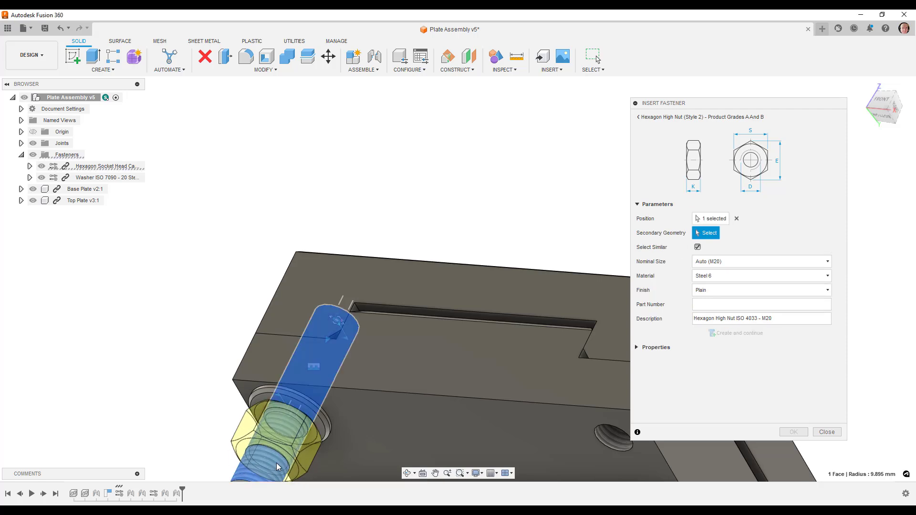
left_click(322, 431)
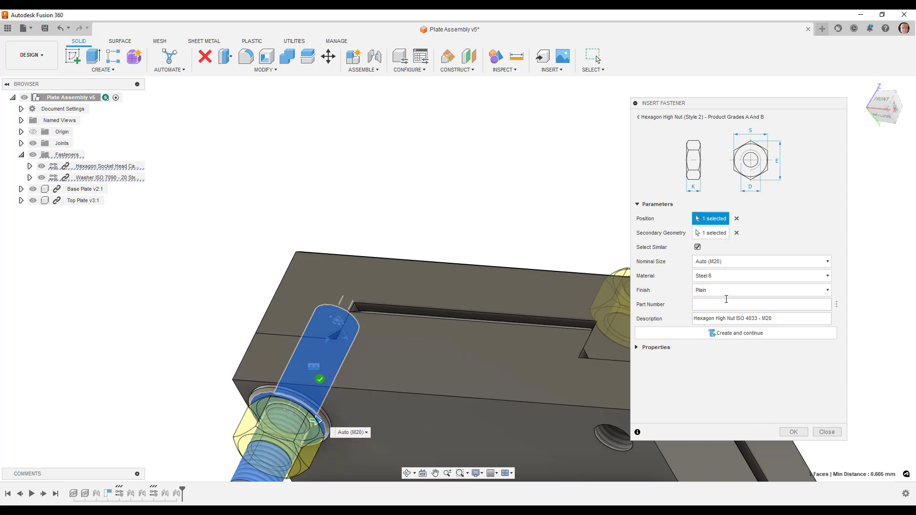
left_click(722, 306)
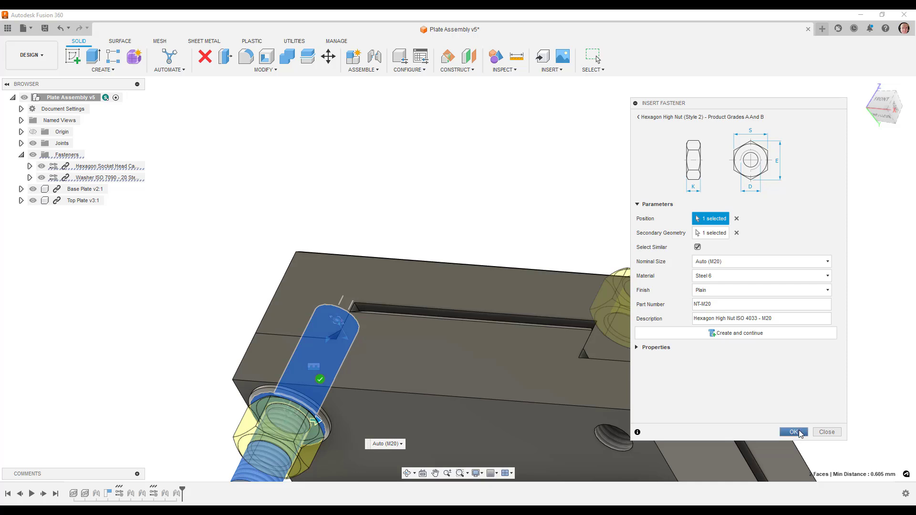
left_click(794, 432)
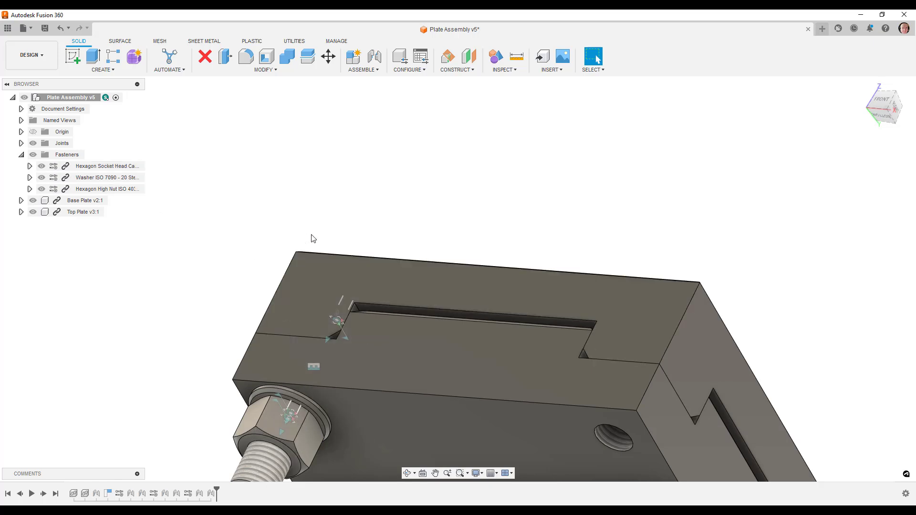
- Orbit the assembly, then snap back to the home isometric view with the ViewCube
middle_click_drag(312, 239, 303, 288, "shift")
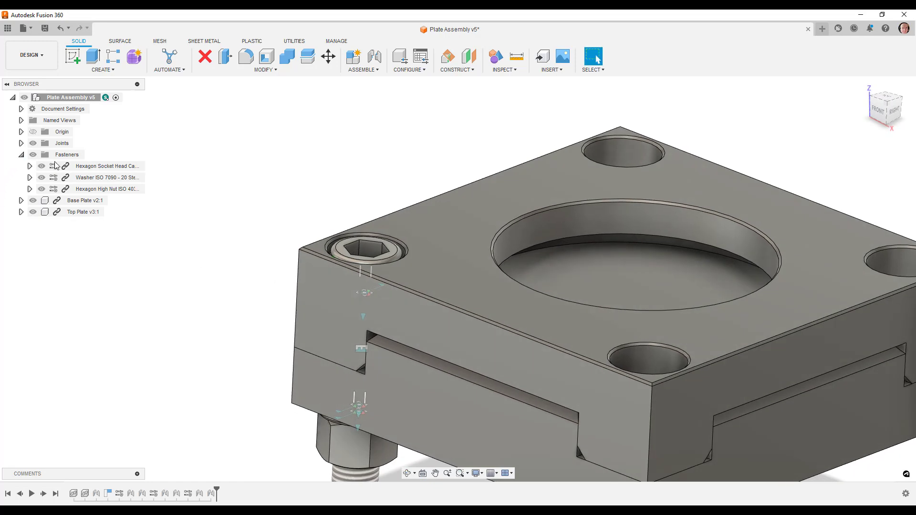
left_click(891, 105)
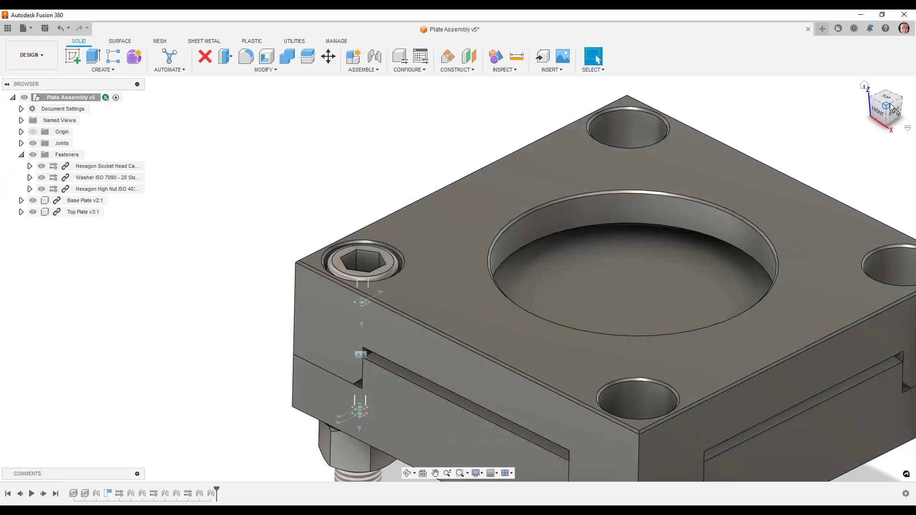